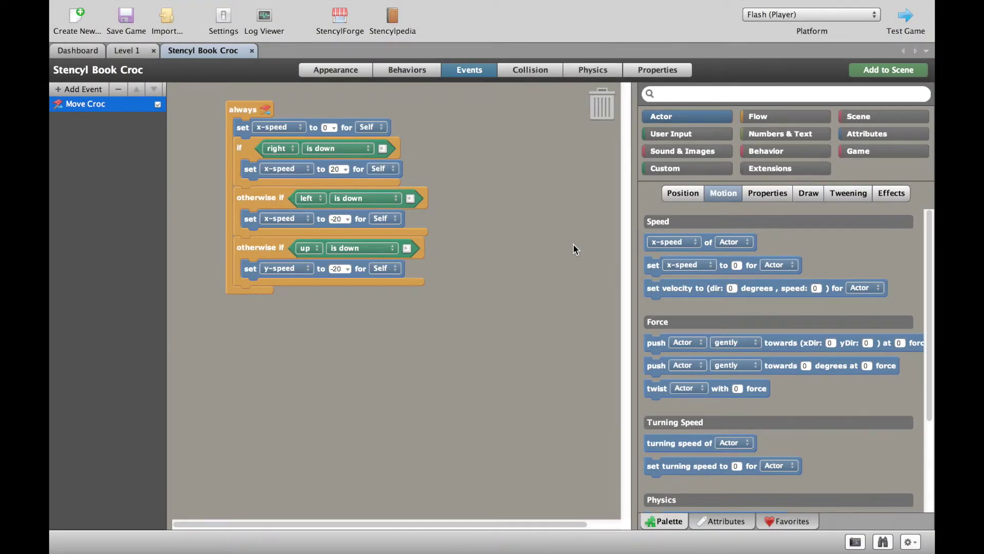
Test-run the game, walking the crocodile left and right and jumping
{"action": "left_click", "coordinate": [920, 17]}
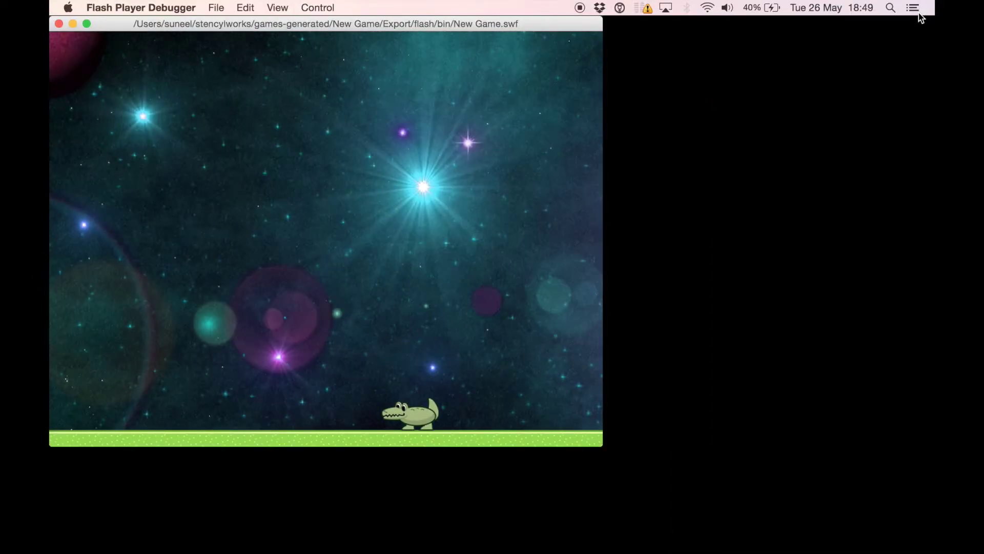
{"action": "key", "text": "Left"}
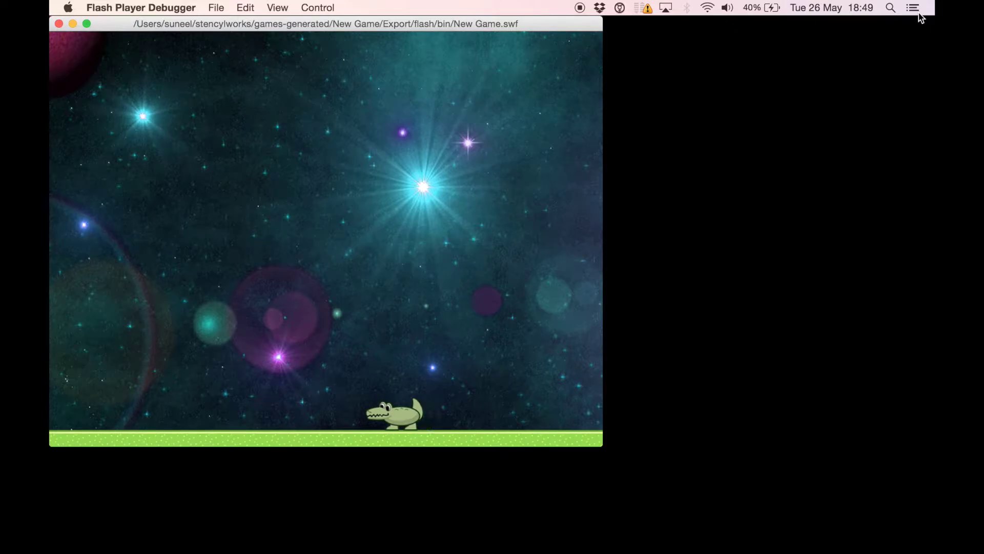
{"action": "key", "text": "Up"}
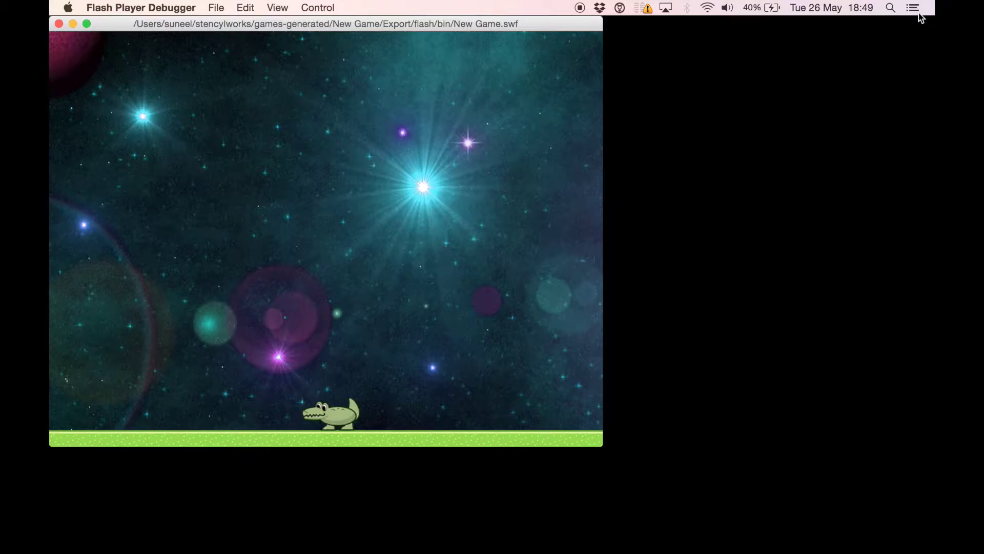
{"action": "key", "text": "Right"}
{"action": "key", "text": "Left"}
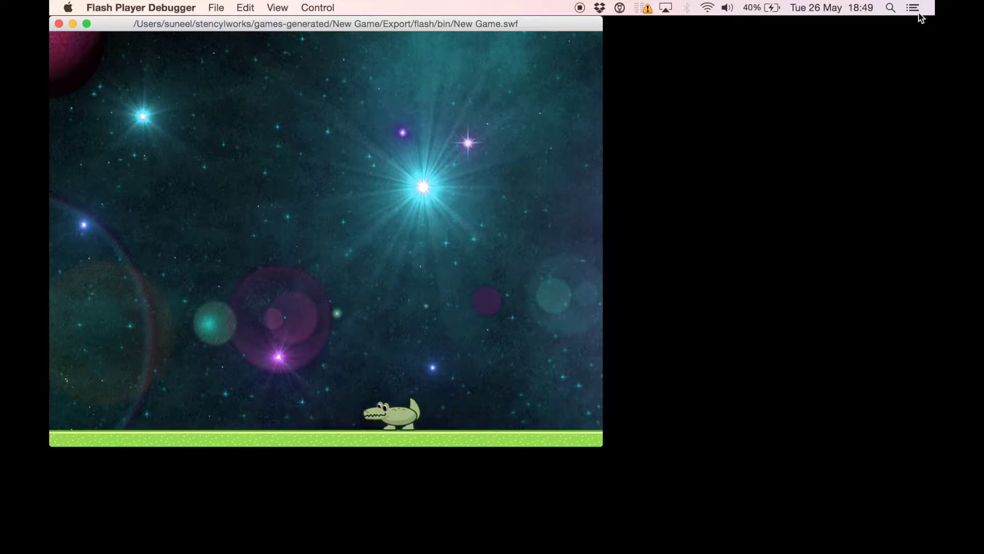
{"action": "key", "text": "Right"}
{"action": "key", "text": "Left"}
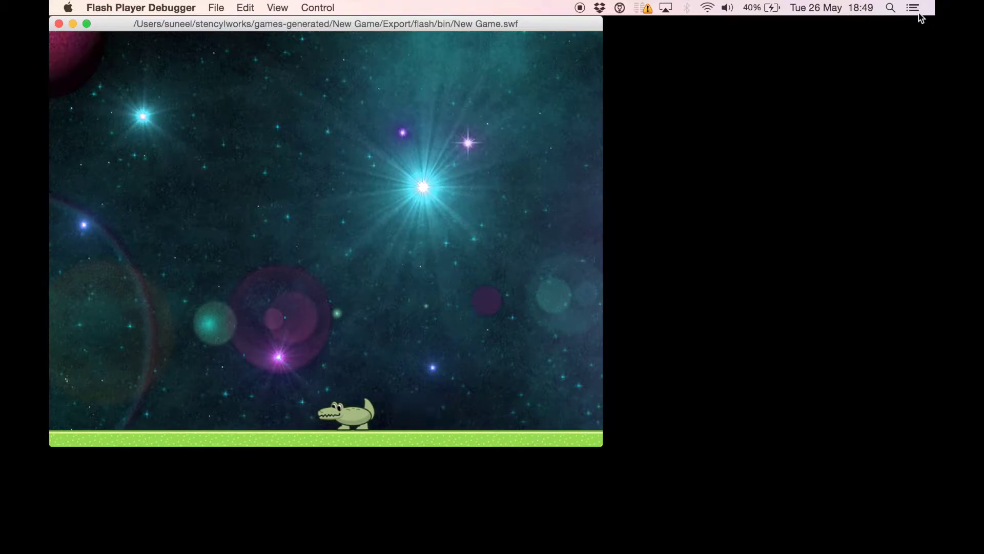
{"action": "key", "text": "Right"}
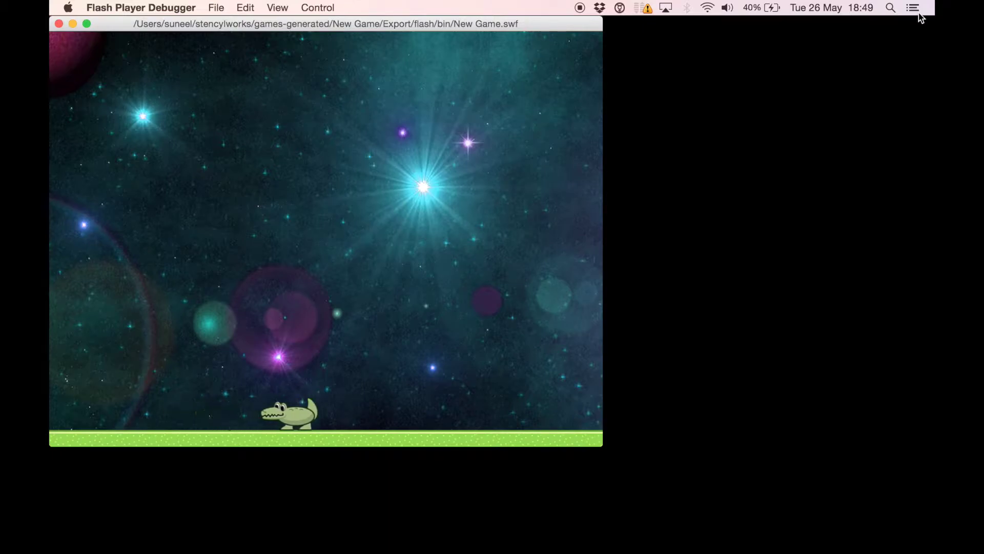
{"action": "key", "text": "Left"}
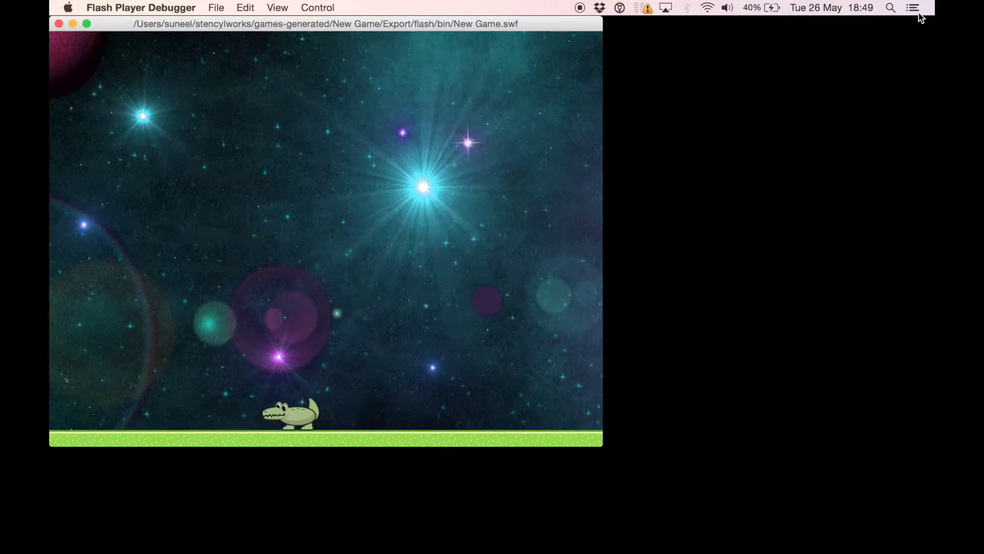
{"action": "key", "text": "Right"}
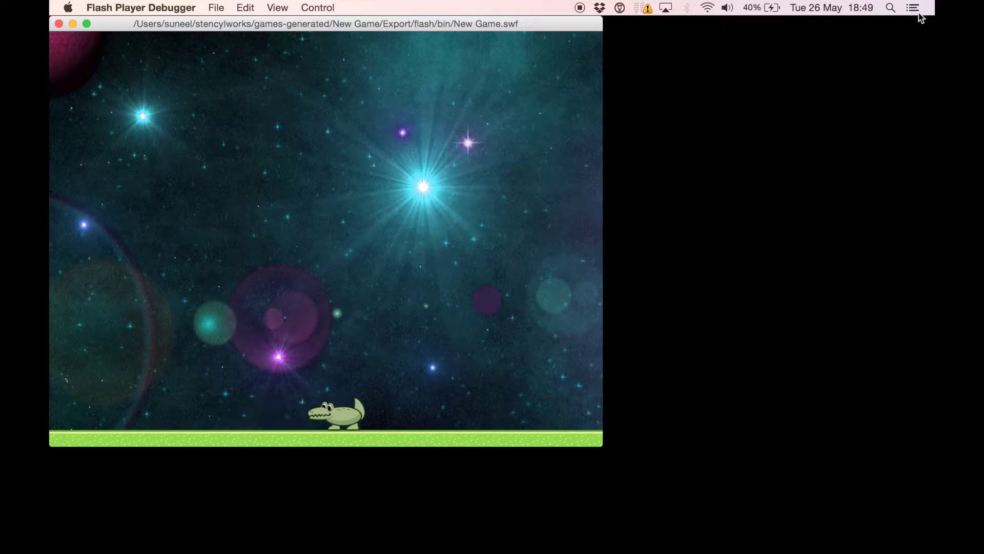
{"action": "key", "text": "Right"}
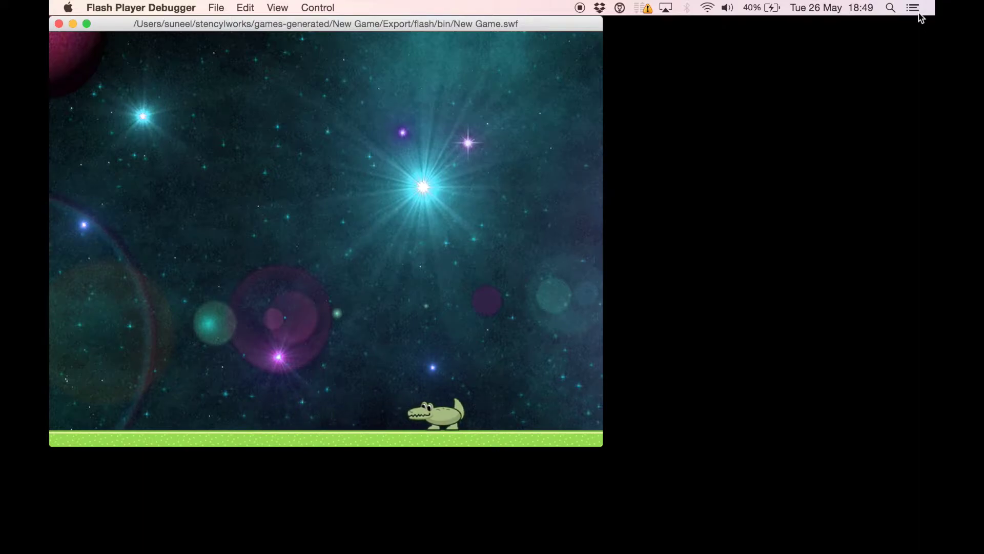
{"action": "key", "text": "Left"}
{"action": "key", "text": "Up"}
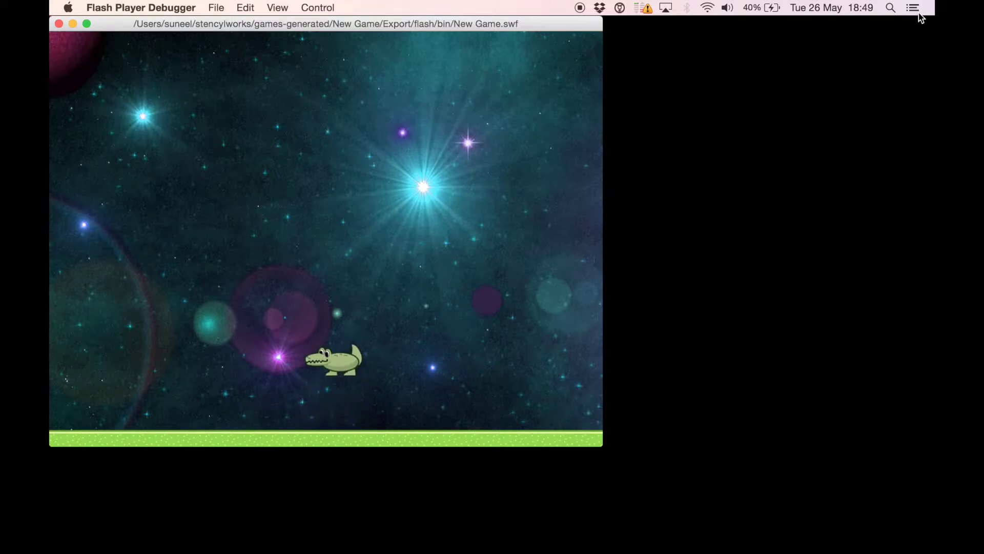
{"action": "key", "text": "Up"}
{"action": "key", "text": "Left"}
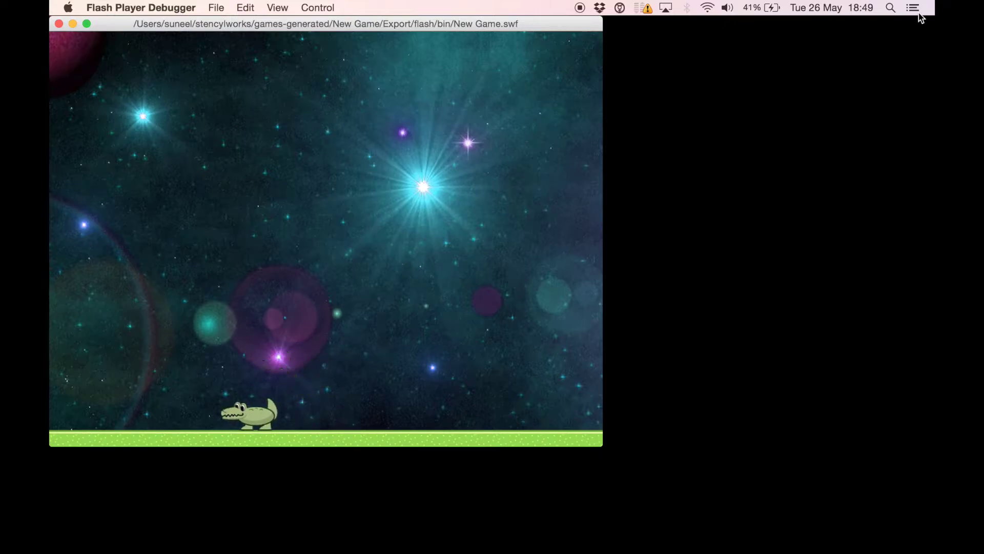
{"action": "key", "text": "Up"}
{"action": "key", "text": "Right"}
{"action": "key", "text": "Up"}
{"action": "key", "text": "Right"}
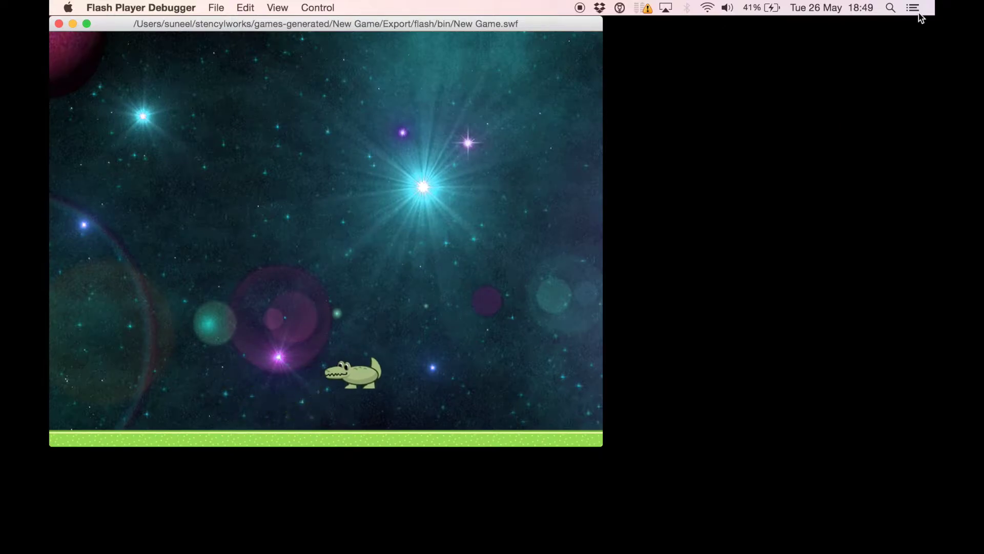
{"action": "key", "text": "Up"}
{"action": "key", "text": "Right"}
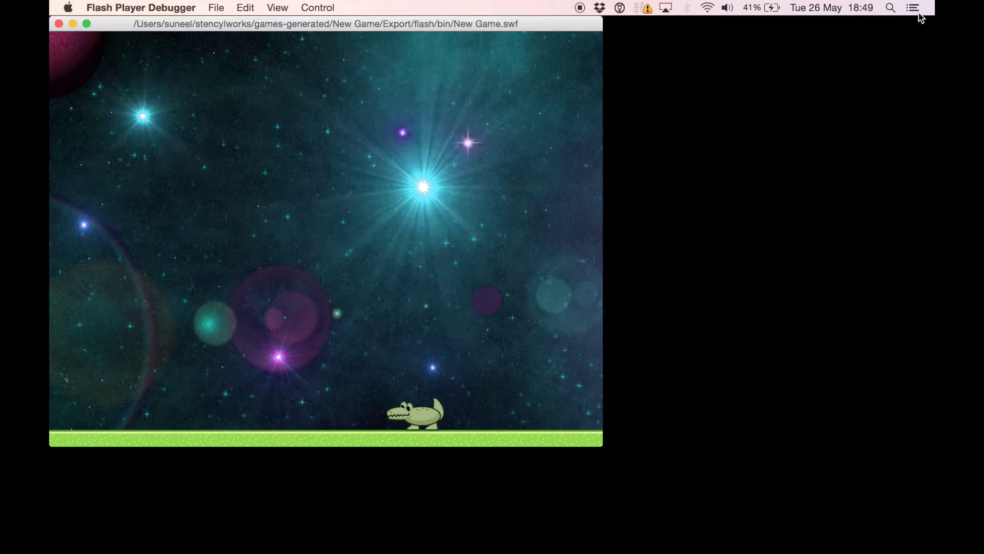
Quit the game and duplicate the Move Croc event
{"action": "key", "text": "super+q"}
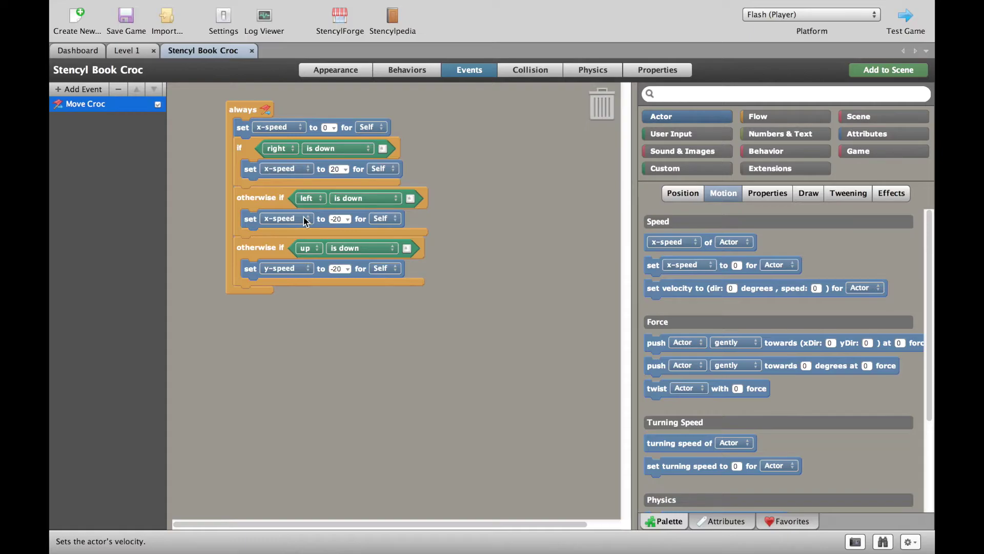
{"action": "right_click", "coordinate": [116, 104]}
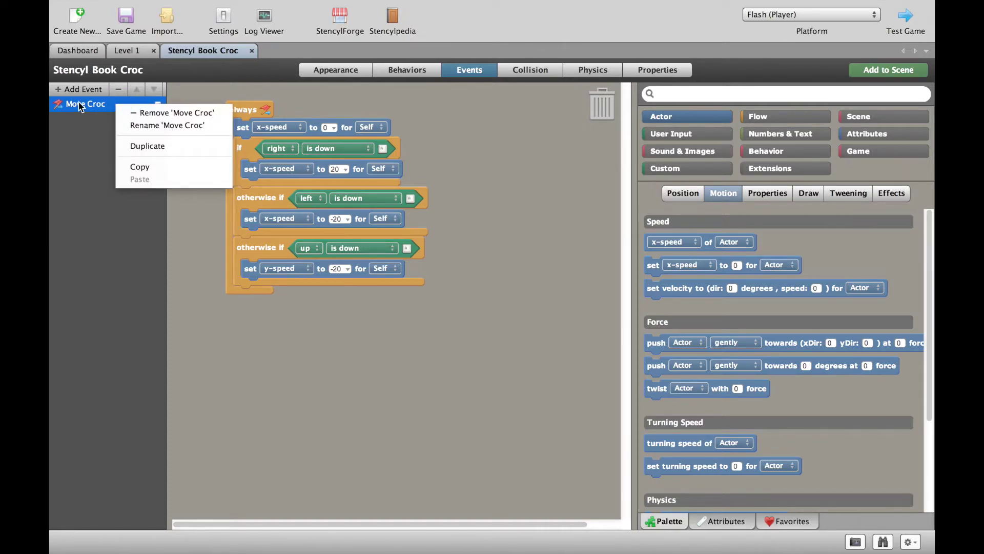
{"action": "left_click", "coordinate": [158, 146]}
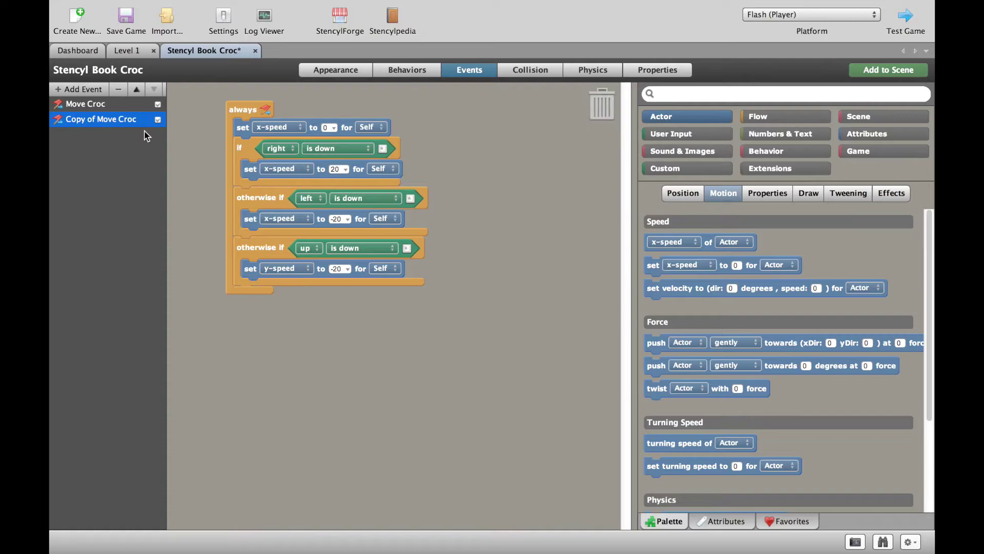
Rename the Move Croc event to 'Move Croc L&R'
{"action": "left_click", "coordinate": [96, 107]}
{"action": "left_click", "coordinate": [98, 107]}
{"action": "type", "text": "L&R"}
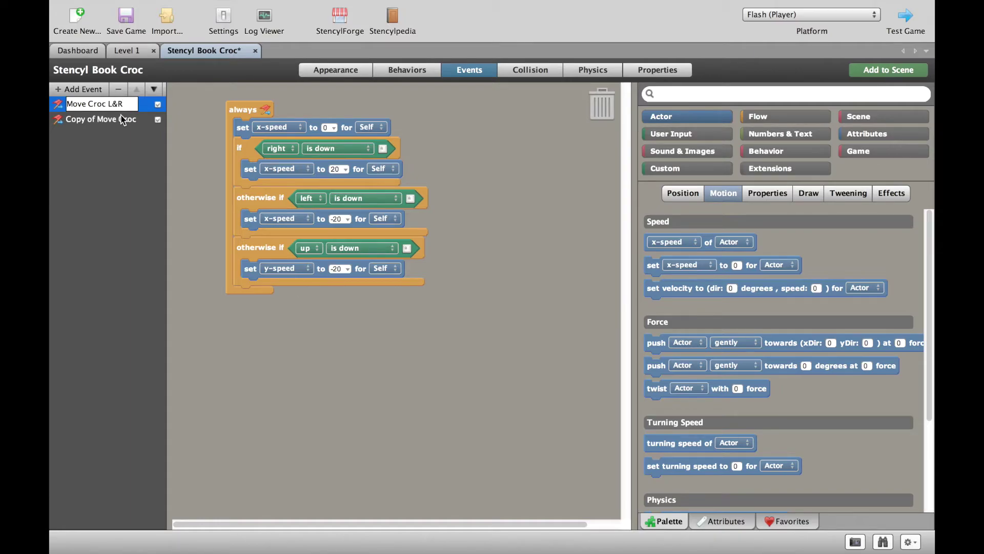
{"action": "left_click", "coordinate": [120, 120]}
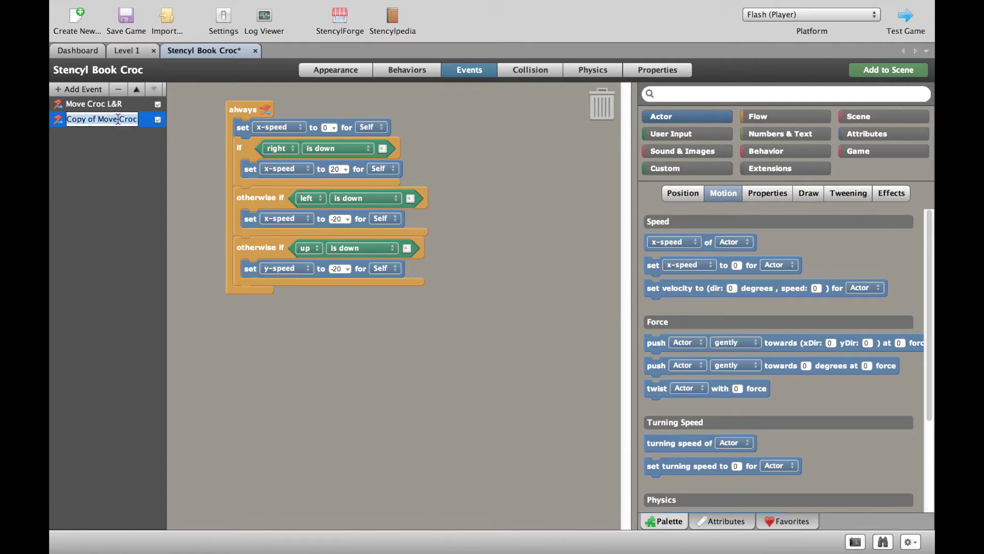
Rename 'Copy of Move Croc' to 'Move Croc UP' and check both events
{"action": "left_click", "coordinate": [118, 119]}
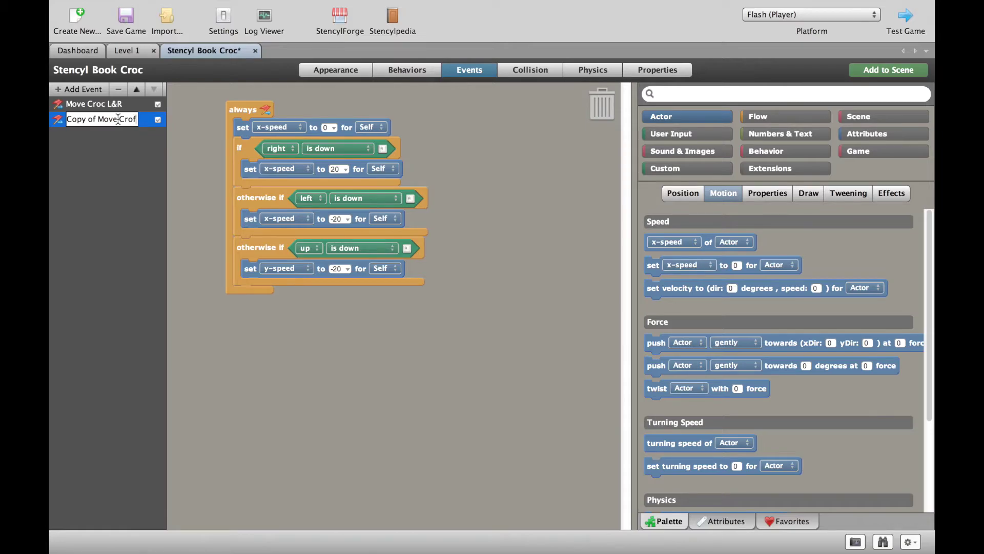
{"action": "type", "text": "UP"}
{"action": "left_click_drag", "start_coordinate": [85, 119], "coordinate": [57, 119]}
{"action": "key", "text": "BackSpace"}
{"action": "key", "text": "Return"}
{"action": "left_click", "coordinate": [139, 108]}
{"action": "left_click", "coordinate": [138, 106]}
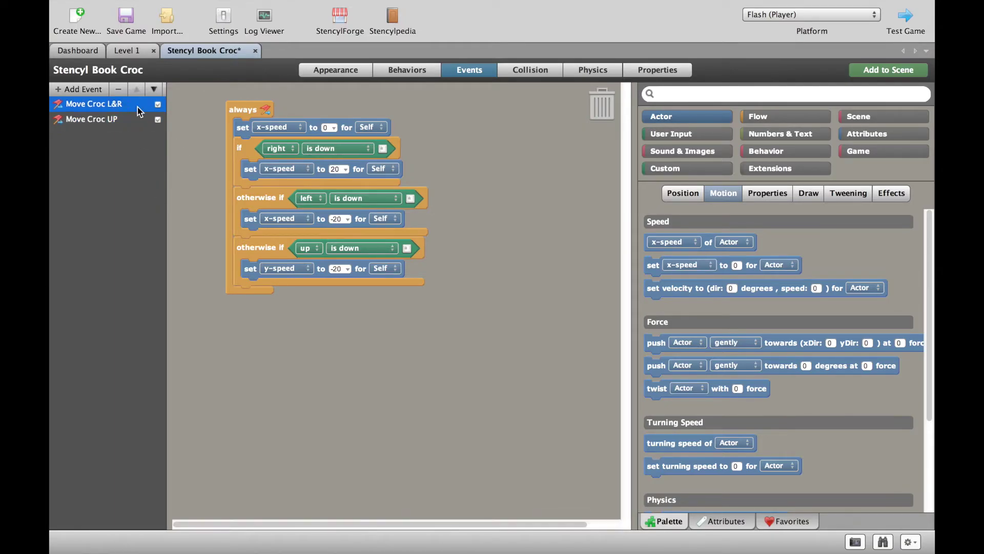
{"action": "left_click", "coordinate": [138, 122]}
In Move Croc UP, keep only the single if block inside always and set the x-speed block aside
{"action": "left_click", "coordinate": [138, 119]}
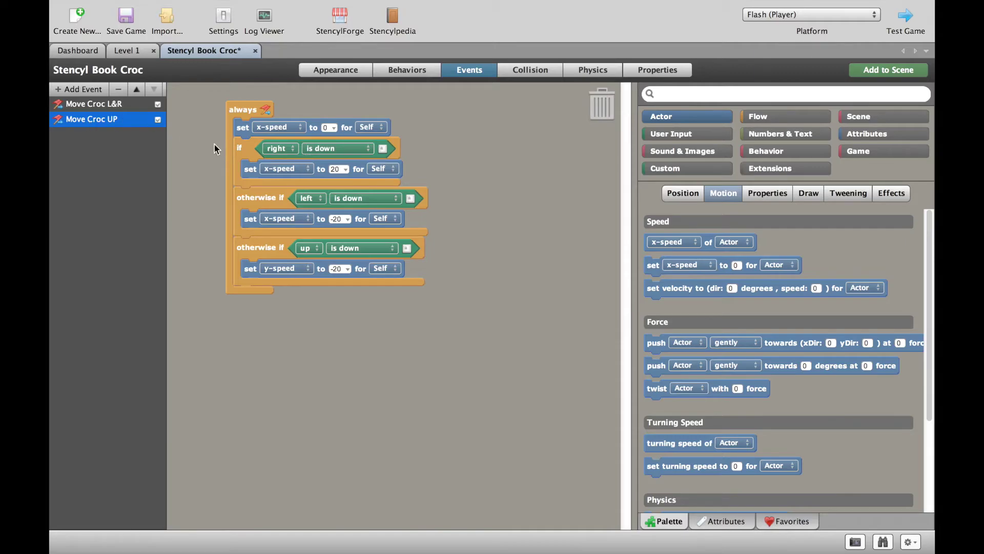
{"action": "left_click_drag", "start_coordinate": [247, 132], "coordinate": [373, 179]}
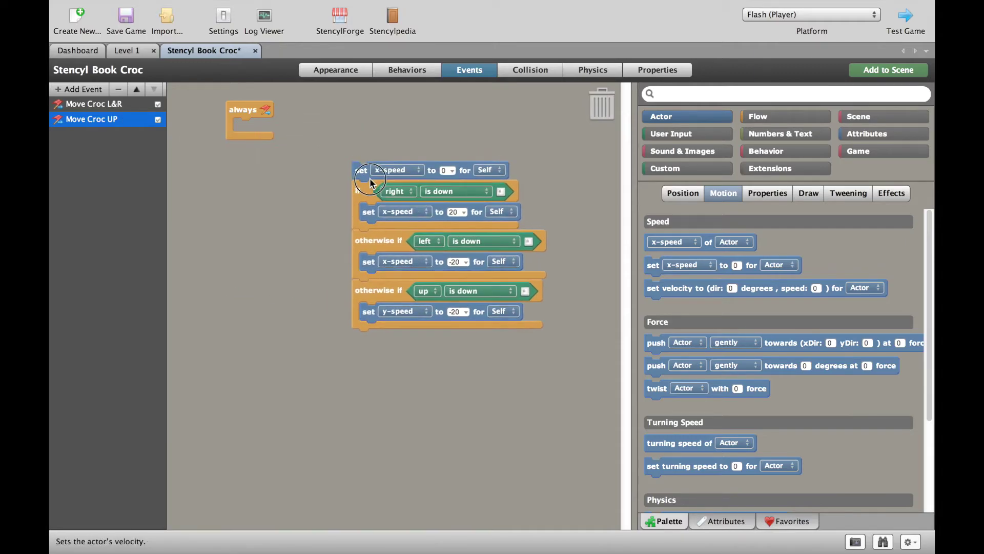
{"action": "left_click_drag", "start_coordinate": [379, 257], "coordinate": [379, 306]}
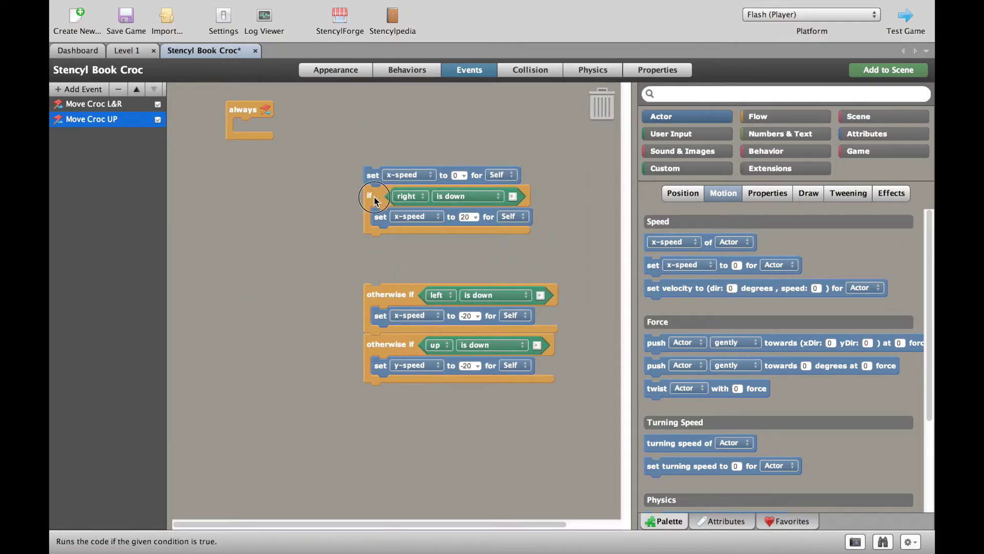
{"action": "left_click_drag", "start_coordinate": [374, 199], "coordinate": [255, 137]}
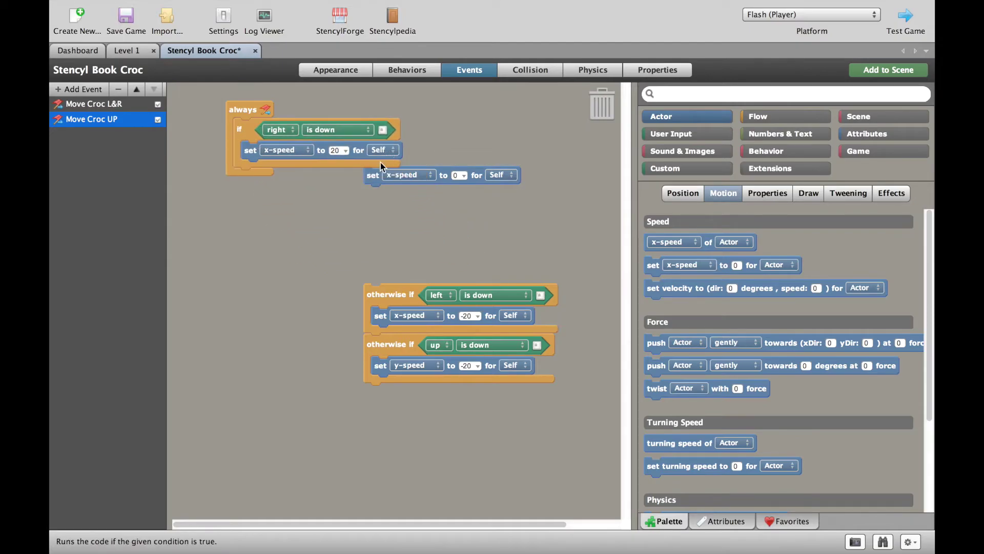
{"action": "left_click_drag", "start_coordinate": [381, 177], "coordinate": [415, 229]}
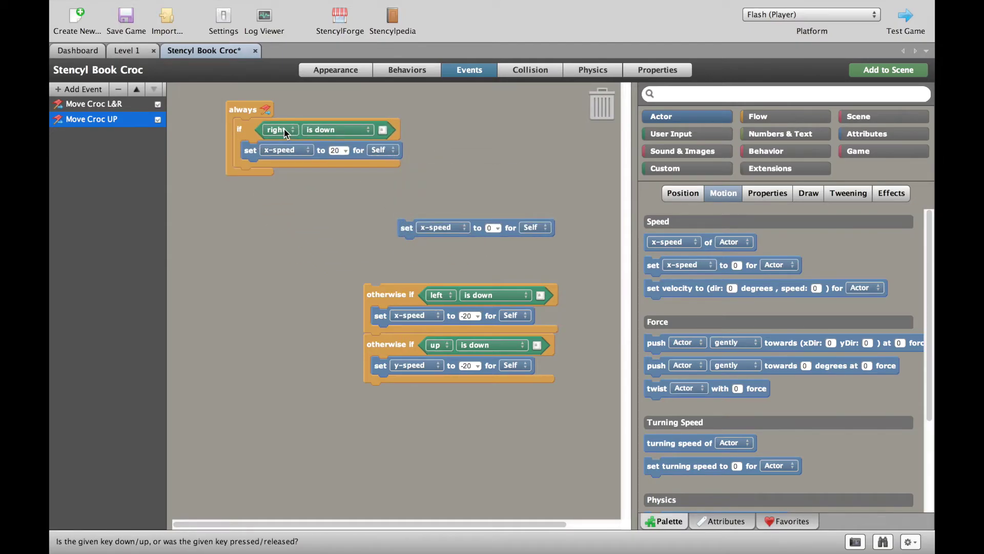
Make the condition check the up control and set y-speed instead of x-speed
{"action": "left_click", "coordinate": [284, 131]}
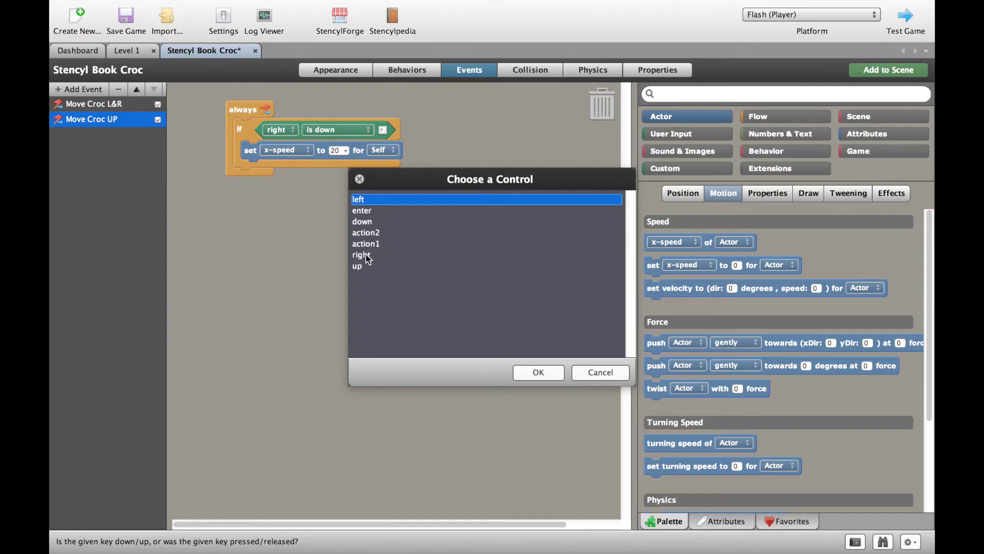
{"action": "double_click", "coordinate": [359, 266]}
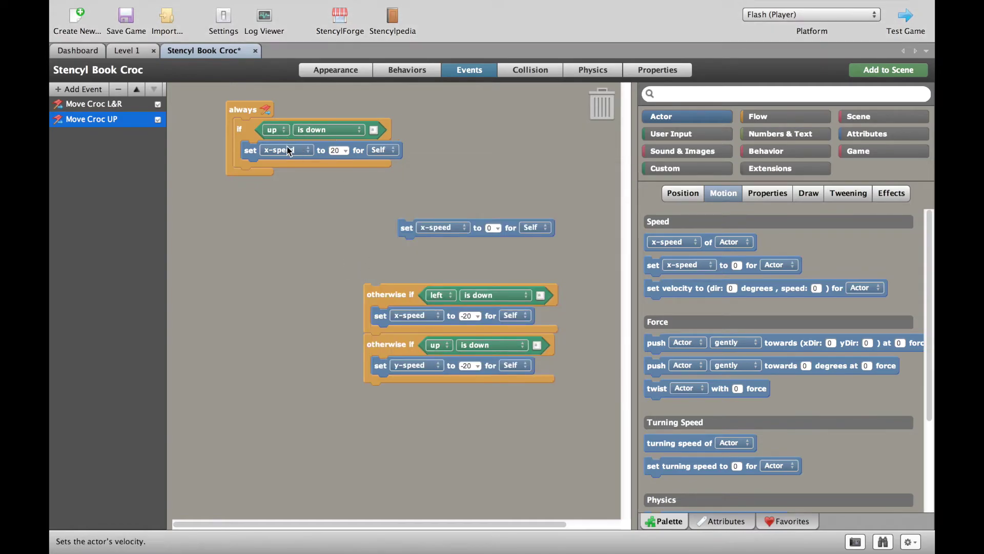
{"action": "left_click", "coordinate": [289, 150]}
{"action": "left_click", "coordinate": [288, 160]}
{"action": "type", "text": "-"}
{"action": "mouse_move", "coordinate": [408, 229]}
{"action": "left_mouse_down"}
{"action": "mouse_move", "coordinate": [529, 149]}
{"action": "mouse_move", "coordinate": [380, 266]}
{"action": "left_mouse_up"}
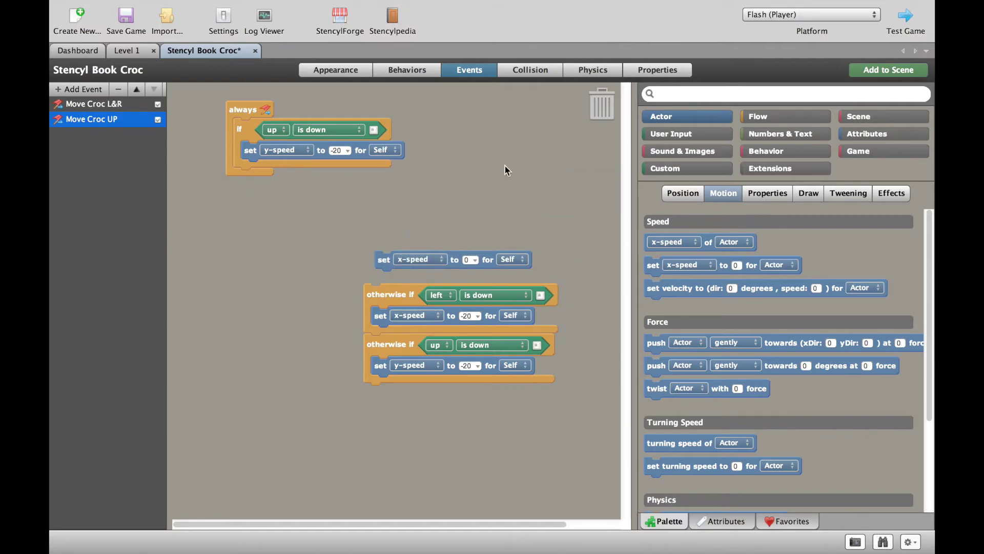
Save and launch the rebuilt game in Flash Player Debugger
{"action": "left_click", "coordinate": [911, 23]}
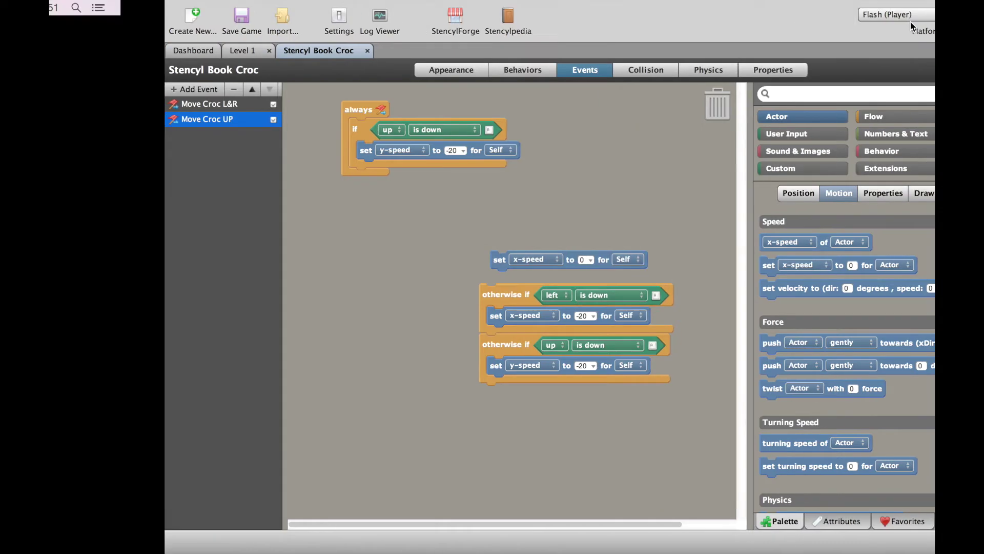
Run the crocodile left and right while jumping repeatedly
{"action": "key", "text": "Left"}
{"action": "key", "text": "Up"}
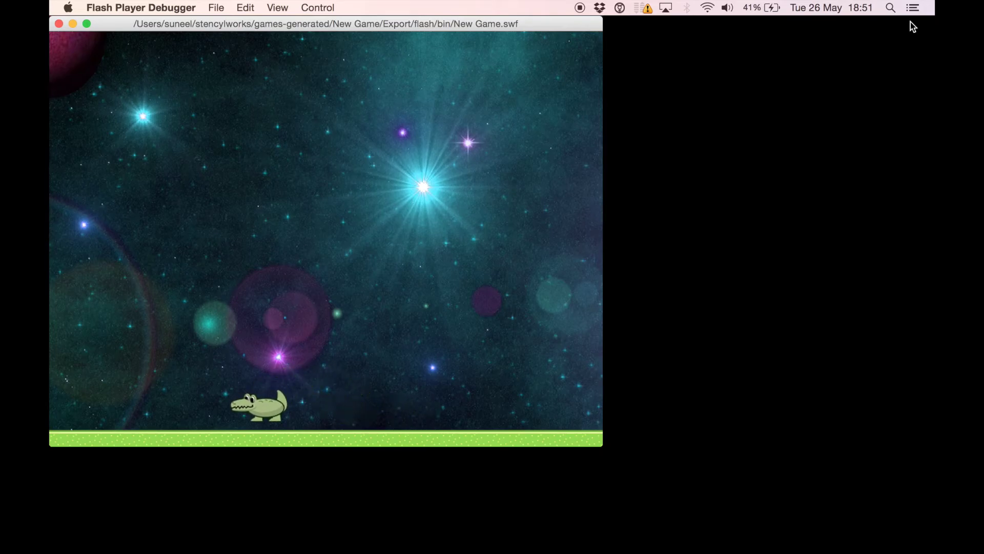
{"action": "key", "text": "Right"}
{"action": "key", "text": "Up"}
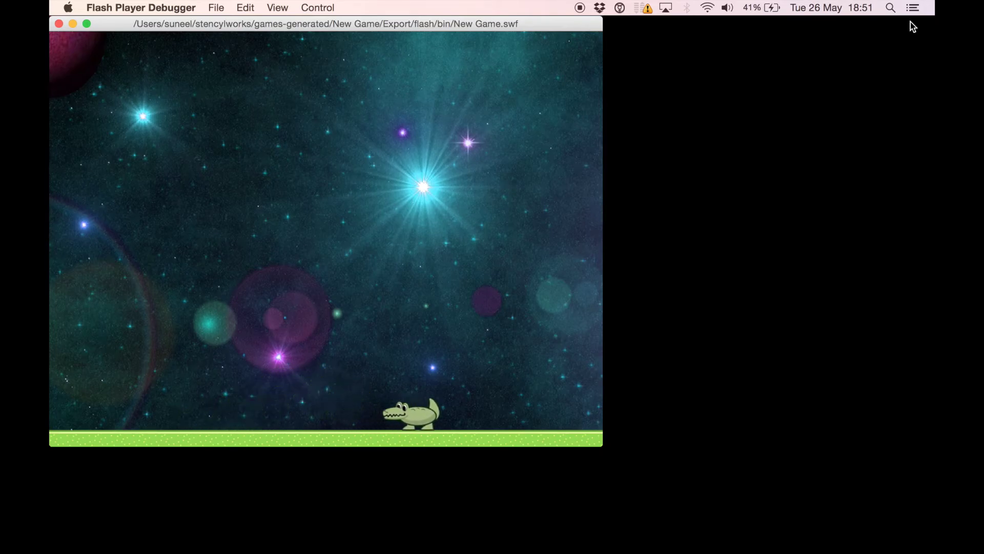
{"action": "key", "text": "Left"}
{"action": "key", "text": "Up"}
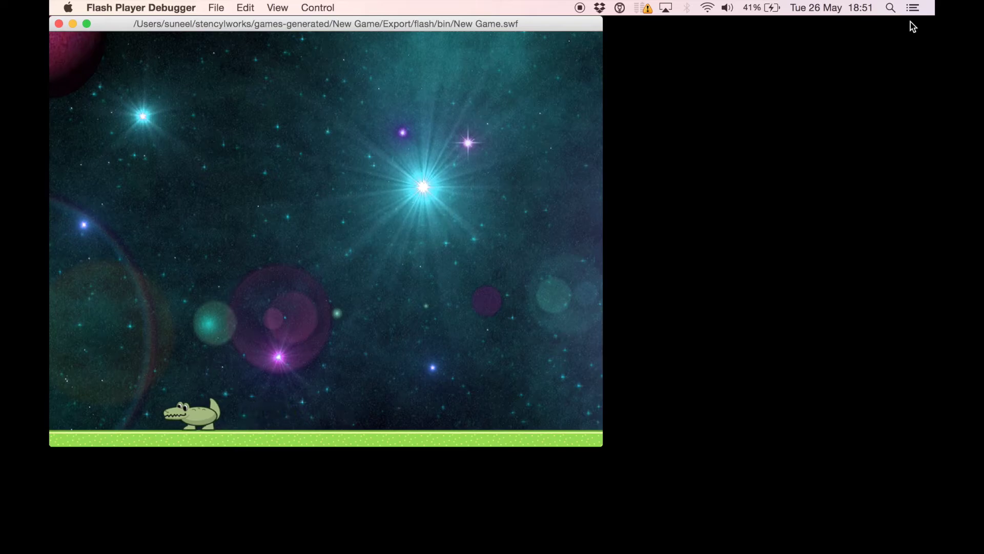
{"action": "key", "text": "Right"}
{"action": "key", "text": "Right"}
{"action": "key", "text": "Up"}
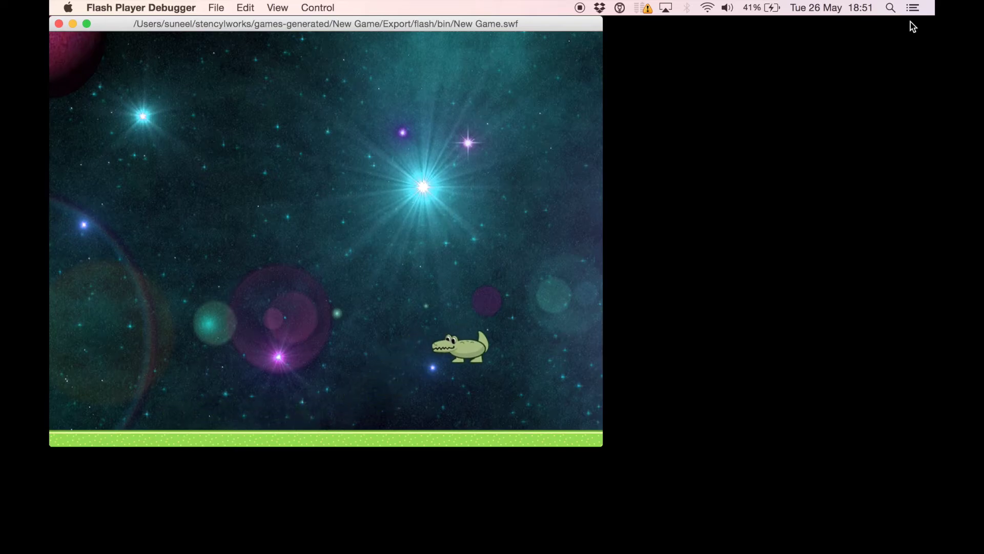
{"action": "key", "text": "Left"}
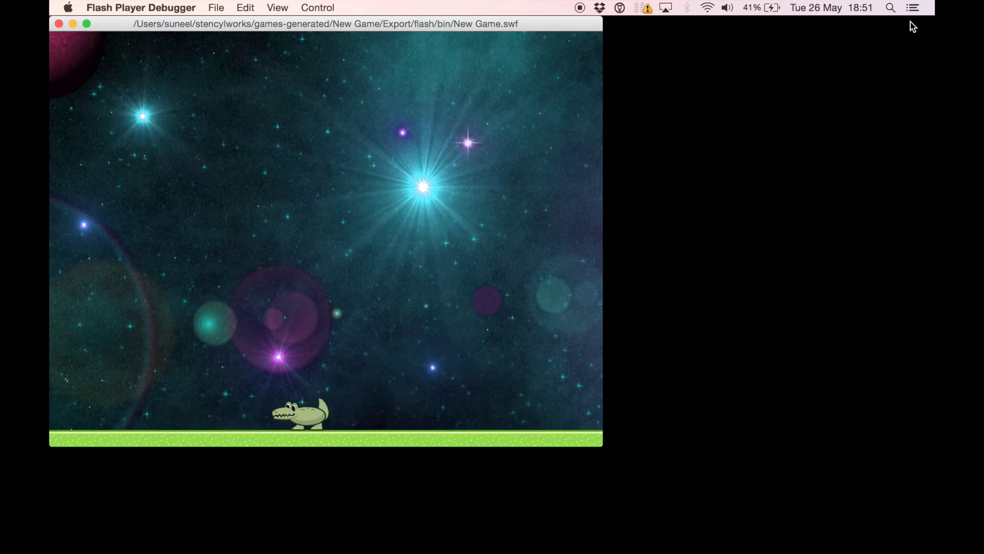
{"action": "key", "text": "Right"}
{"action": "key", "text": "Up"}
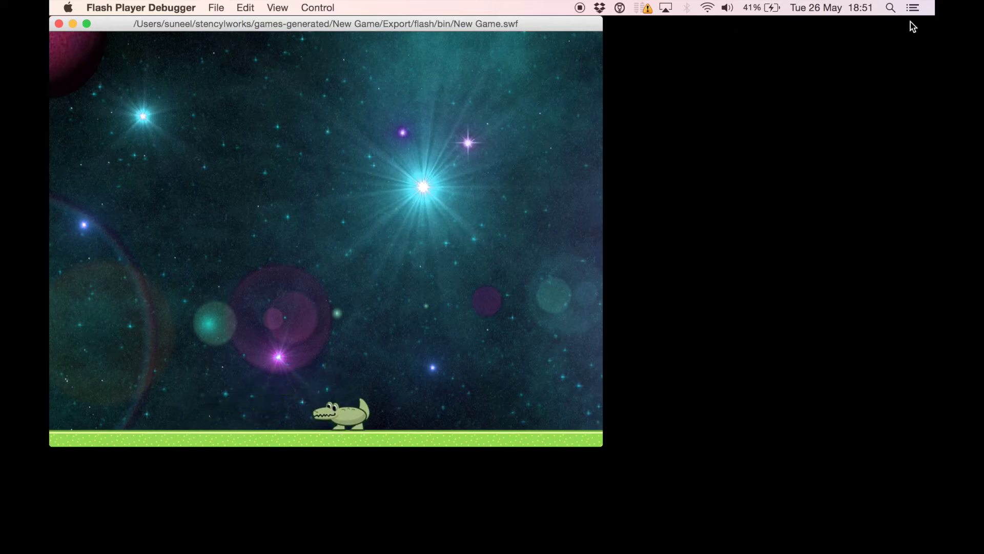
{"action": "key", "text": "Left"}
{"action": "key", "text": "Up"}
{"action": "key", "text": "Right"}
{"action": "key", "text": "Up"}
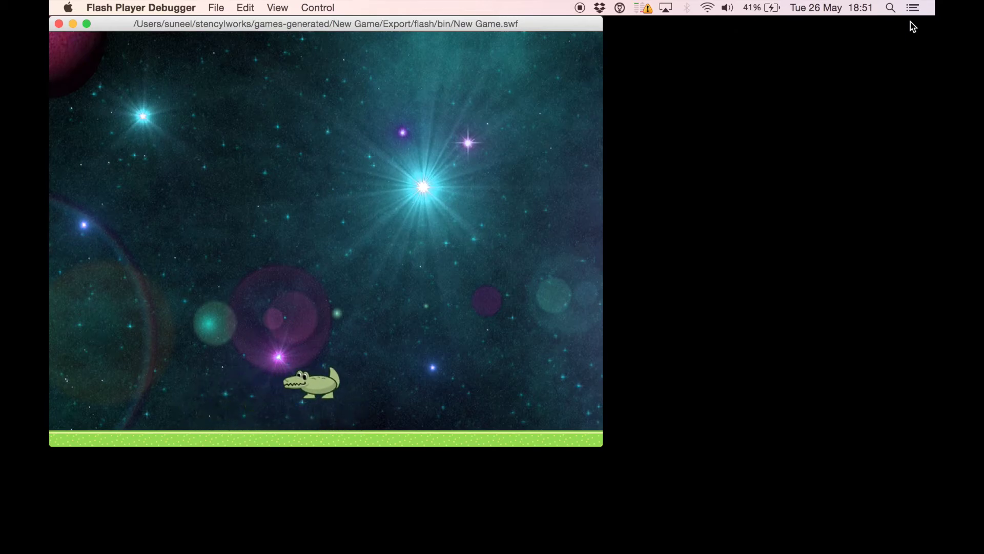
{"action": "key", "text": "Left"}
{"action": "key", "text": "Up"}
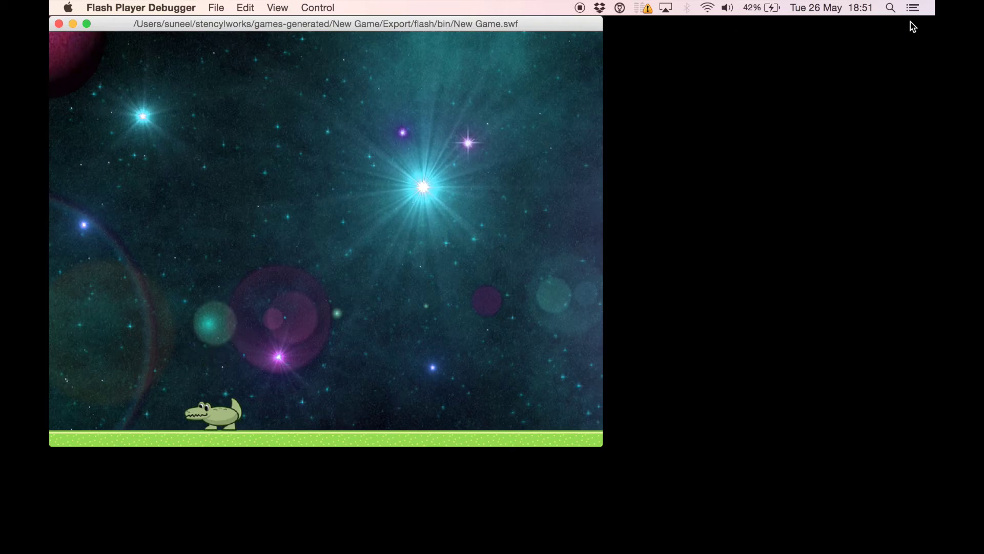
{"action": "key", "text": "Right"}
{"action": "key", "text": "Up"}
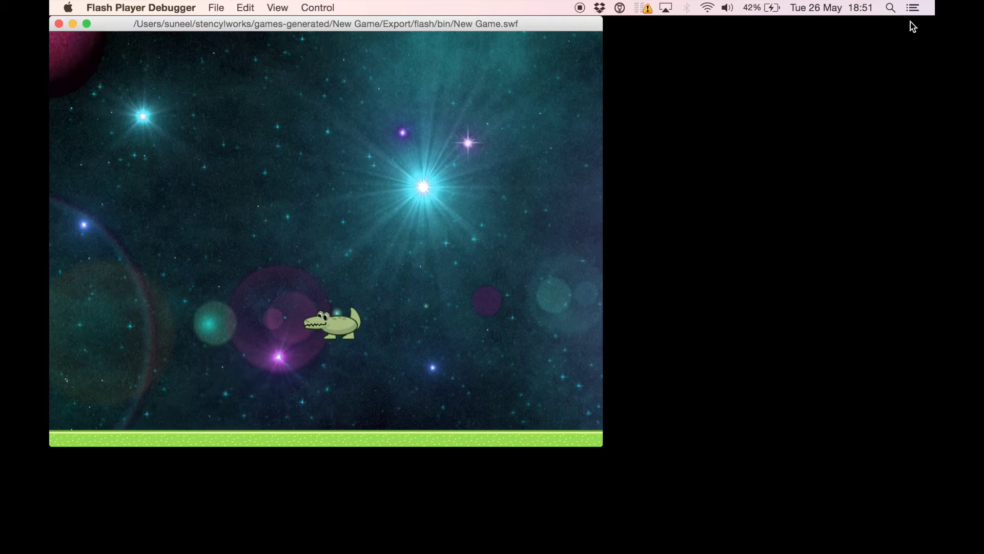
Fly the crocodile high into the air while turning, then let it land
{"action": "key", "text": "Right"}
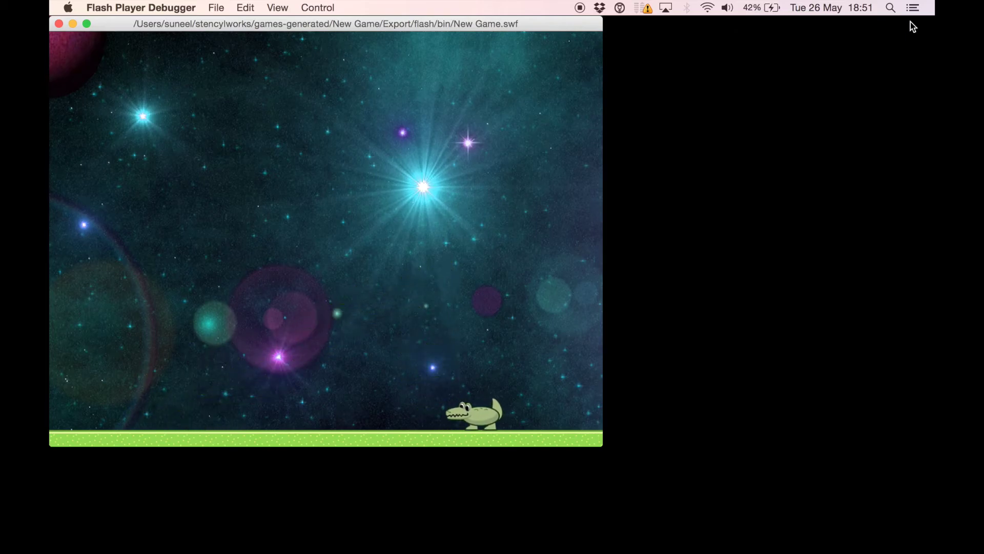
{"action": "key", "text": "Left"}
{"action": "key", "text": "Up"}
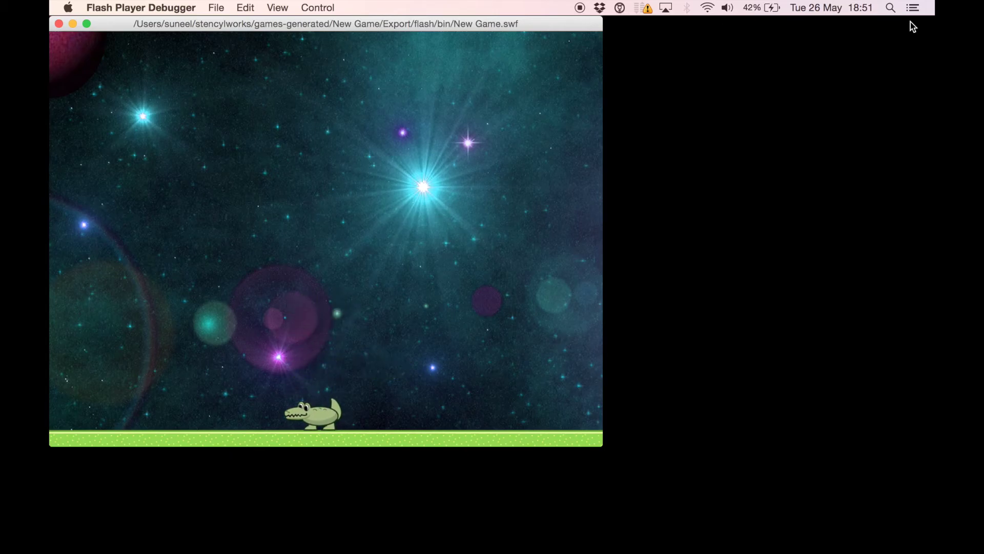
{"action": "key", "text": "Right"}
{"action": "key", "text": "Left"}
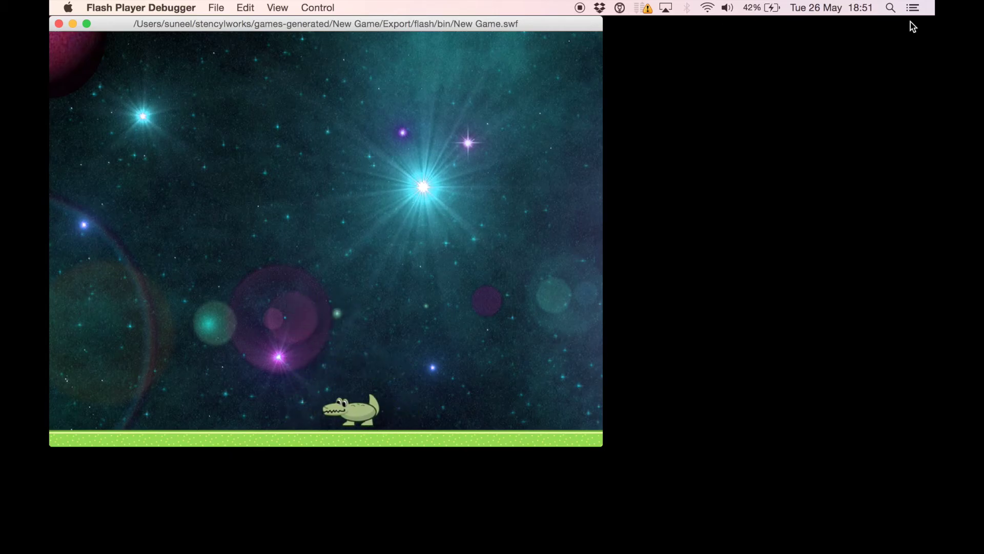
{"action": "key", "text": "Up"}
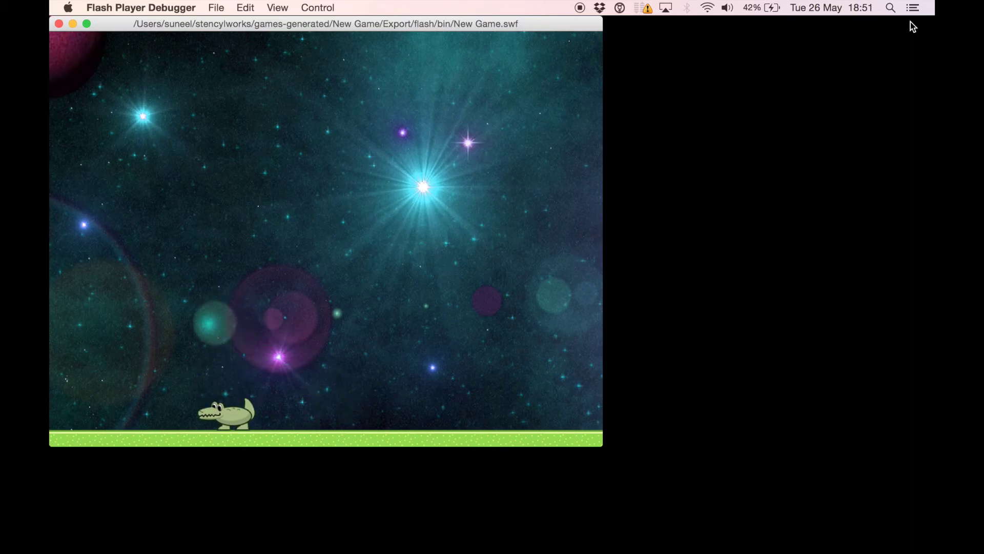
{"action": "key", "text": "Left"}
{"action": "key", "text": "Right"}
{"action": "key", "text": "Up"}
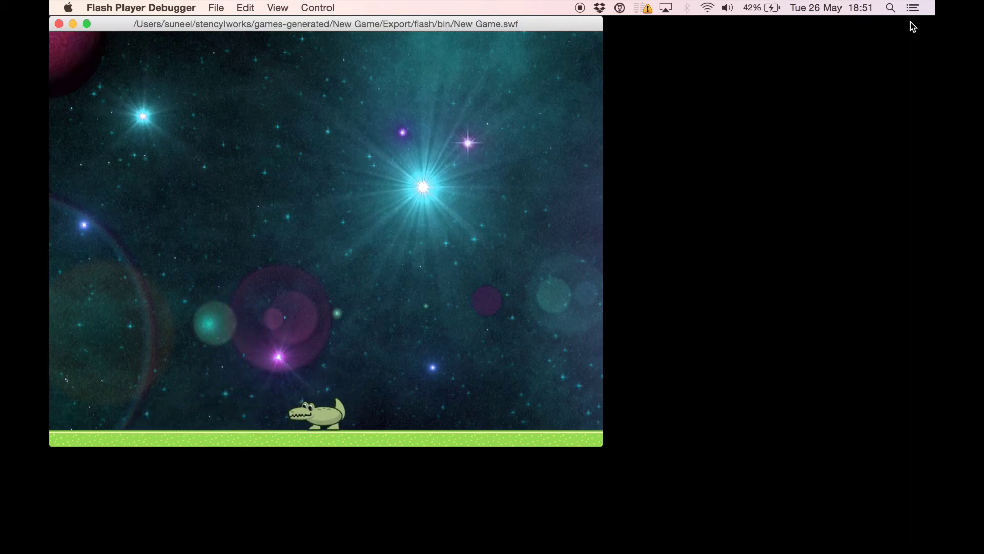
{"action": "key", "text": "Up"}
{"action": "key", "text": "Left"}
{"action": "key", "text": "Up"}
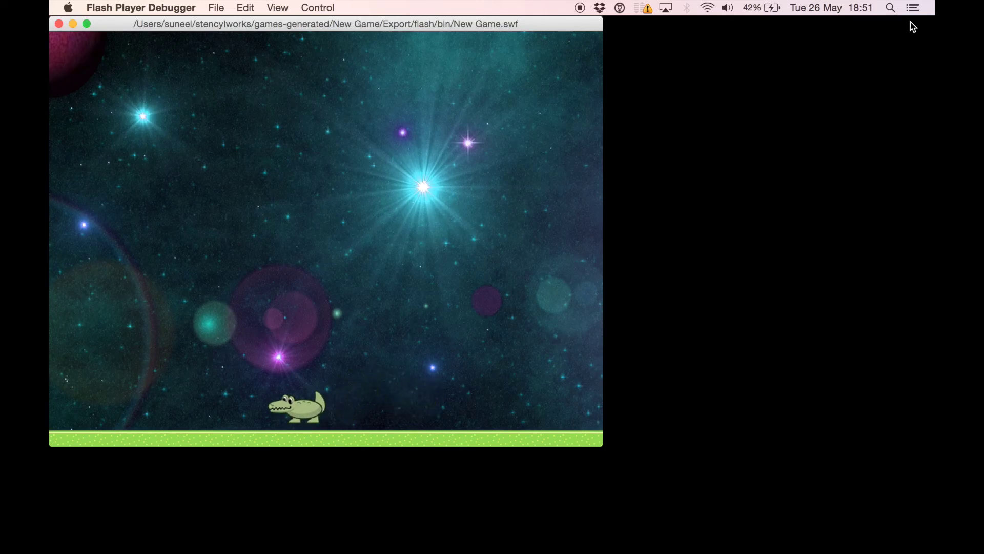
{"action": "key", "text": "Up"}
{"action": "key", "text": "Right"}
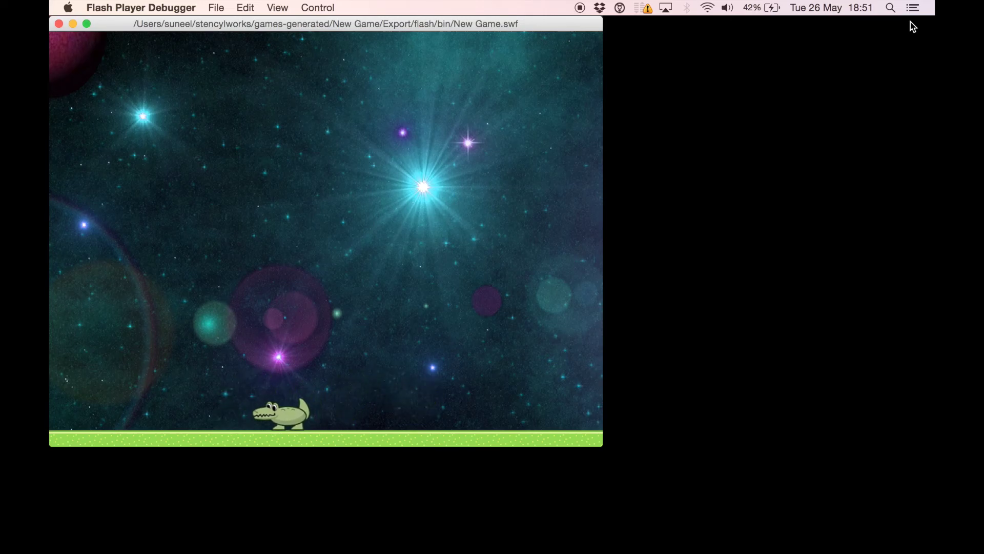
{"action": "key", "text": "Up"}
{"action": "key", "text": "Up"}
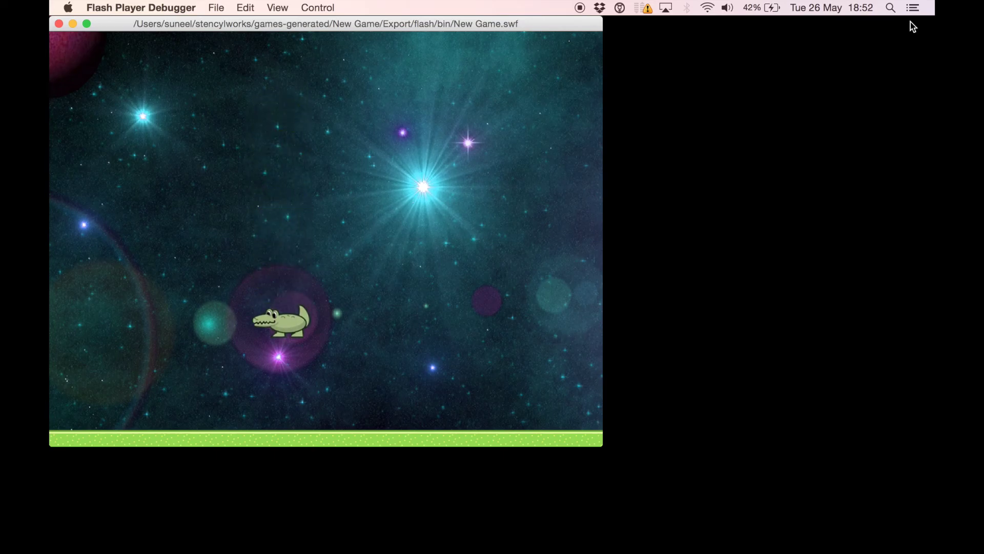
{"action": "key", "text": "Up"}
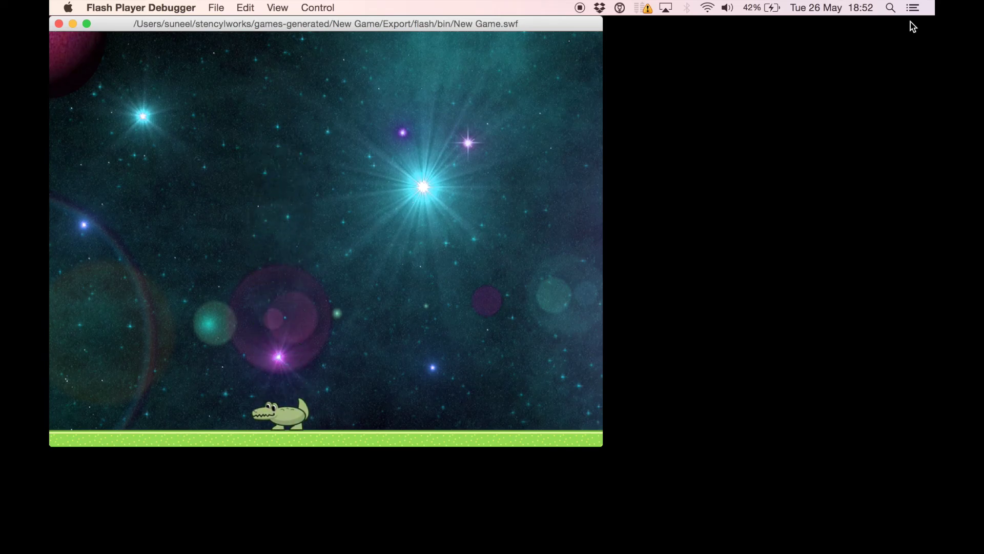
{"action": "key", "text": "Up"}
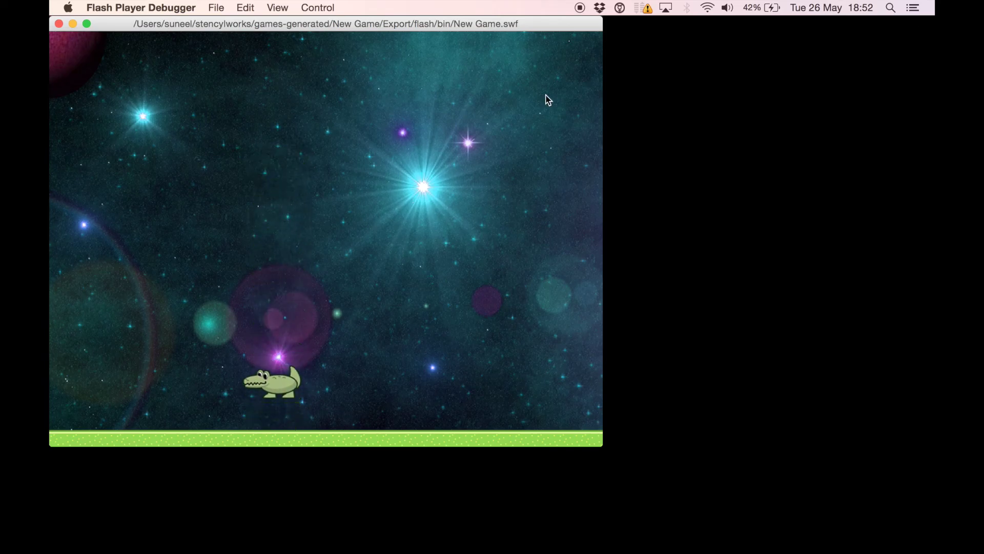